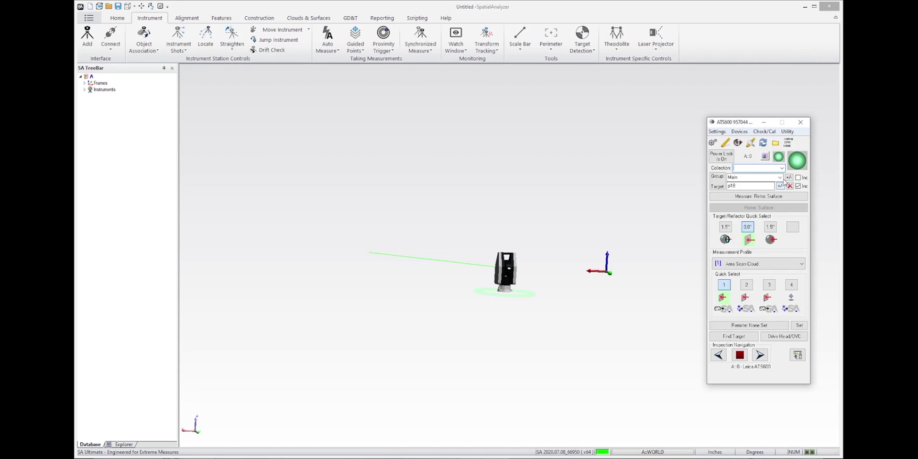
# Open the measurement profile parameters for the Area Scan Cloud profile.
pyautogui.click(751, 142)
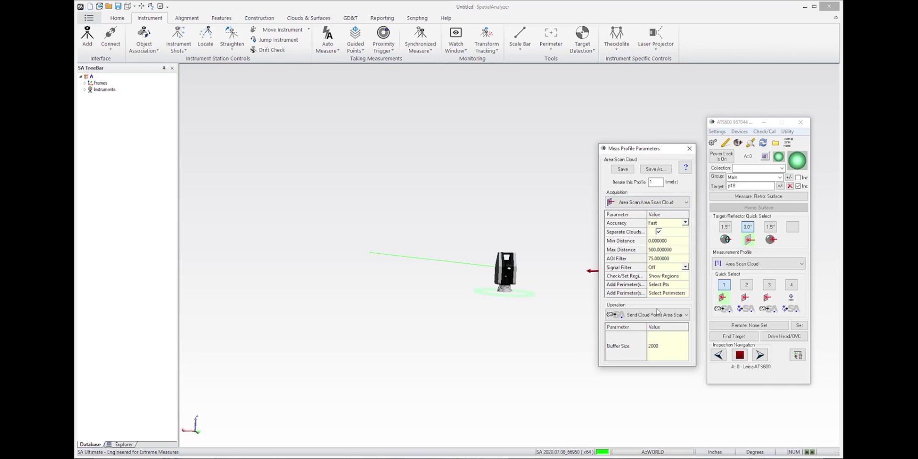
# Set Min Distance to 150 and Max Distance to 200, keep AOI Filter at 75, and show the scan regions.
pyautogui.click(635, 243)
pyautogui.click(659, 242)
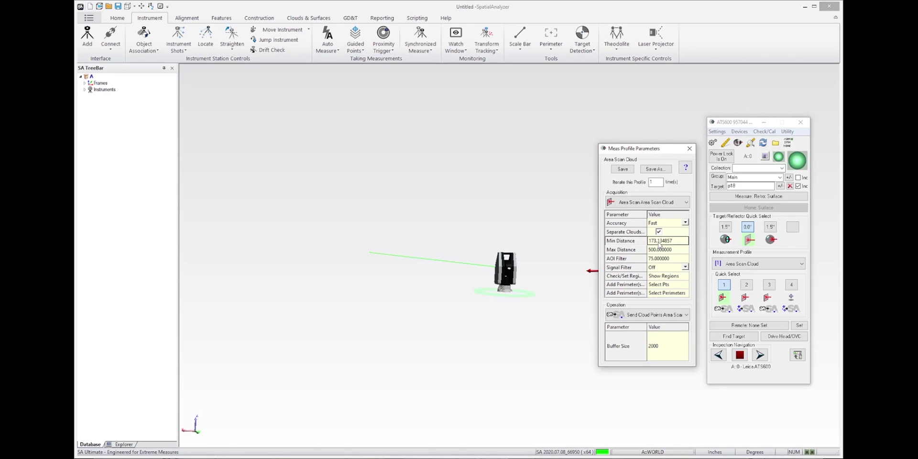
pyautogui.moveTo(674, 242); pyautogui.dragTo(639, 245)
pyautogui.write('150')
pyautogui.click(625, 254)
pyautogui.click(672, 252)
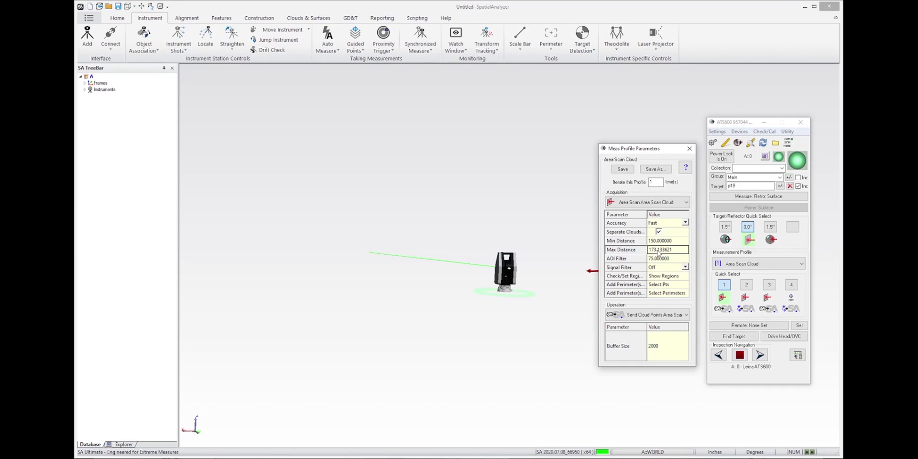
pyautogui.moveTo(674, 253); pyautogui.dragTo(645, 252)
pyautogui.write('200')
pyautogui.press('Return')
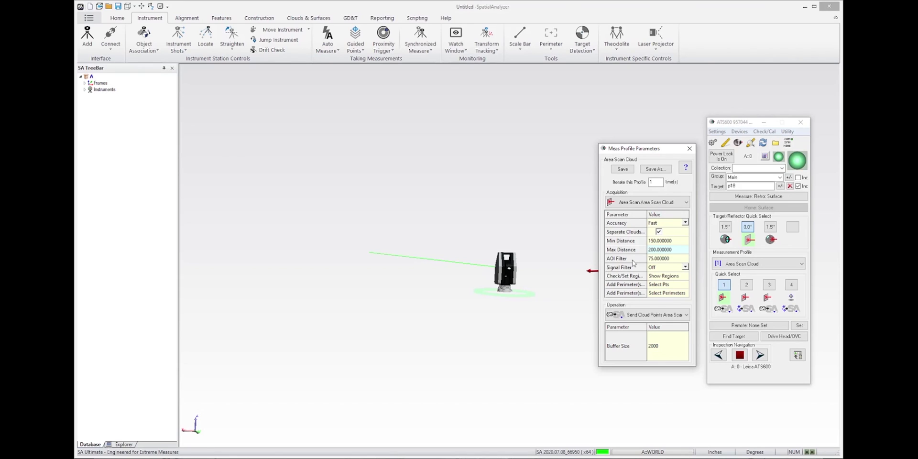
pyautogui.click(666, 261)
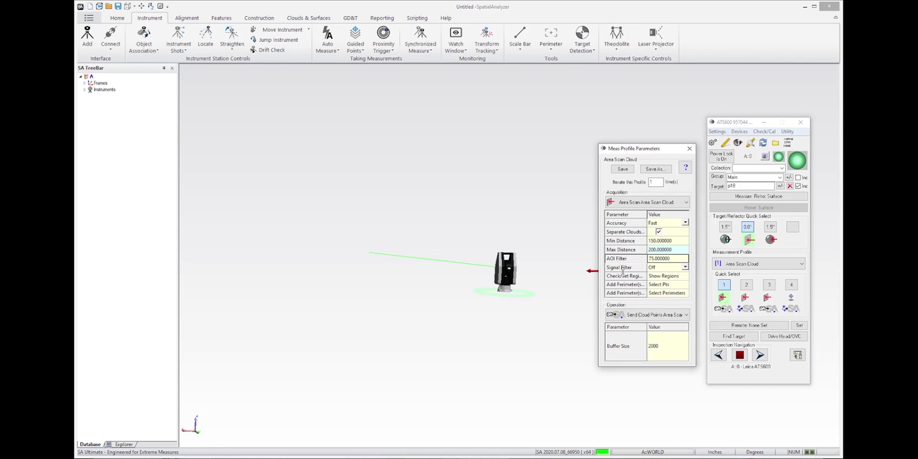
pyautogui.click(664, 278)
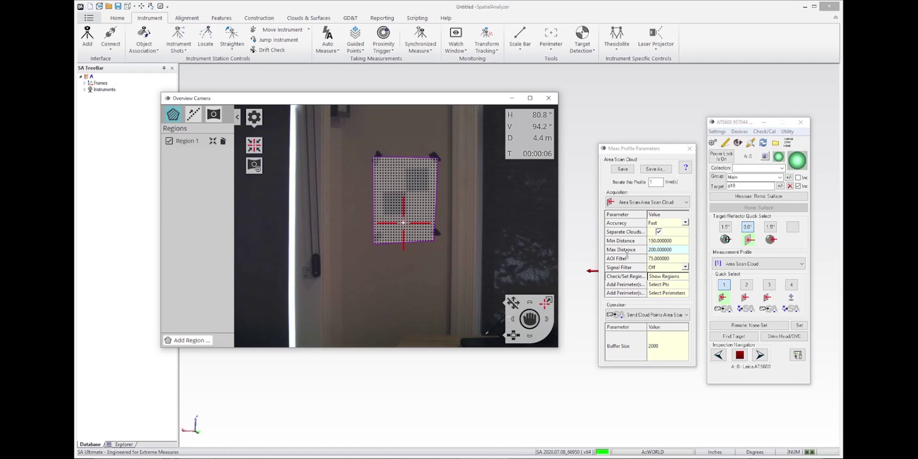
# Save the area scan as a new profile named 'Intensity Target' and close the parameters window.
pyautogui.click(548, 98)
pyautogui.click(655, 168)
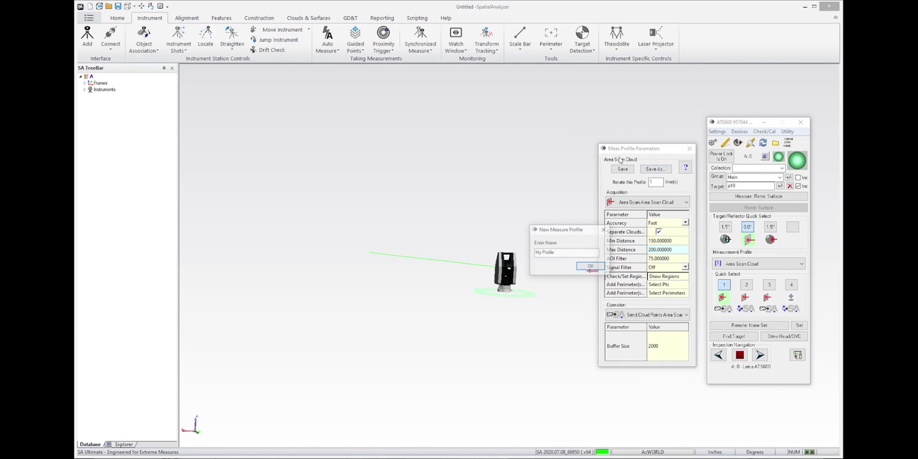
pyautogui.write('My Profile')
pyautogui.hotkey('ctrl', 'a')
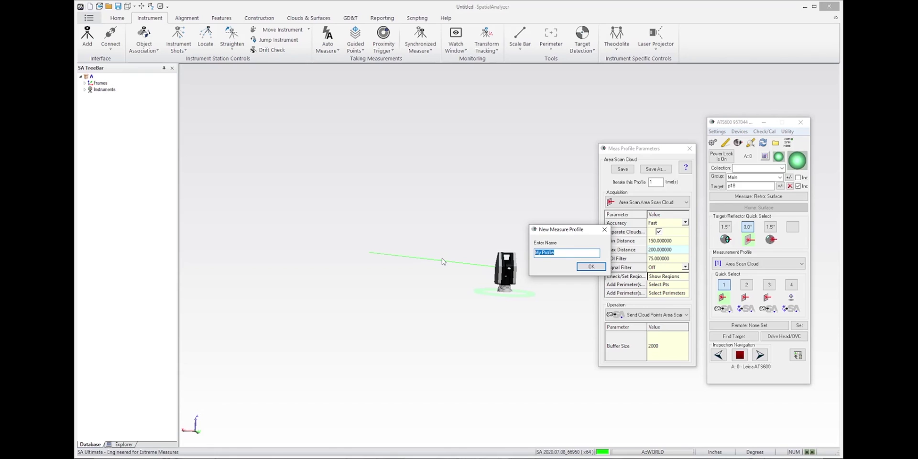
pyautogui.write('Intensity Target')
pyautogui.click(591, 267)
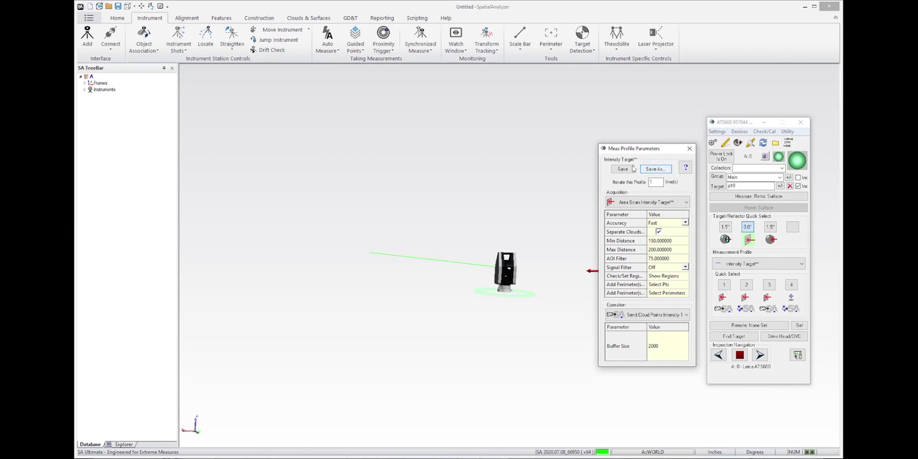
pyautogui.click(689, 148)
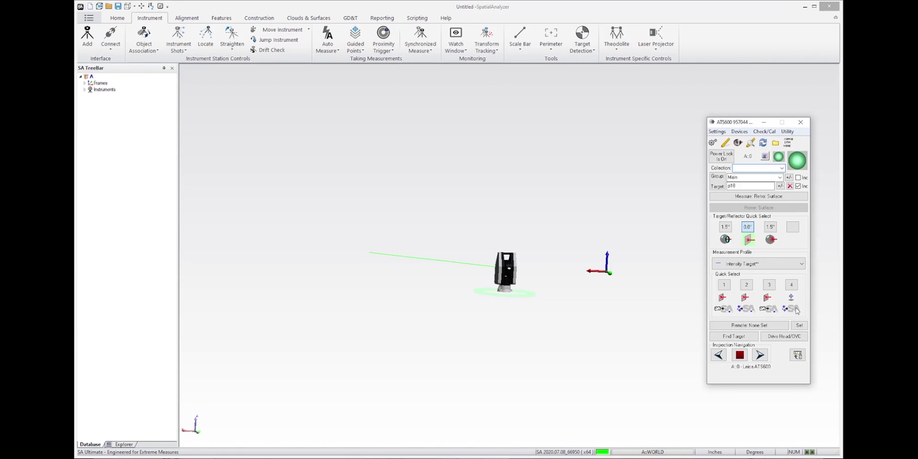
# Cycle through Quick Select profiles 1–3, then make New Area Scan active and open its parameters.
pyautogui.click(724, 285)
pyautogui.click(746, 285)
pyautogui.click(768, 285)
pyautogui.click(724, 284)
pyautogui.click(802, 264)
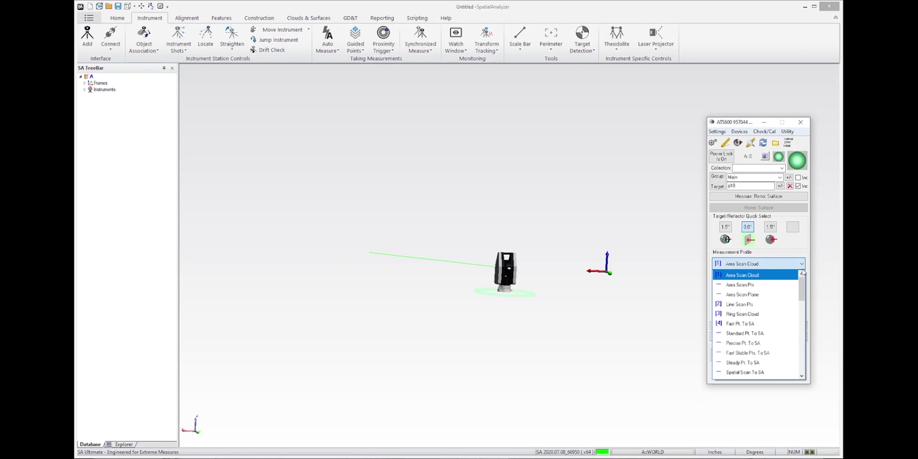
pyautogui.moveTo(800, 286); pyautogui.dragTo(800, 359)
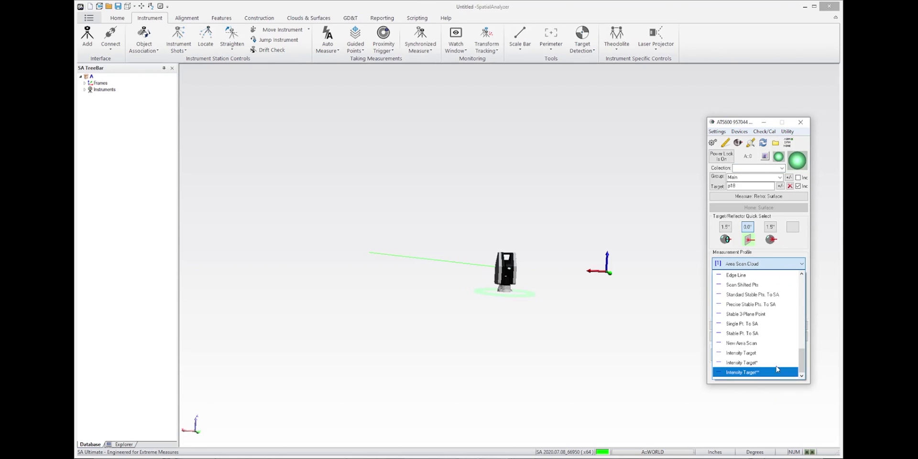
pyautogui.click(749, 344)
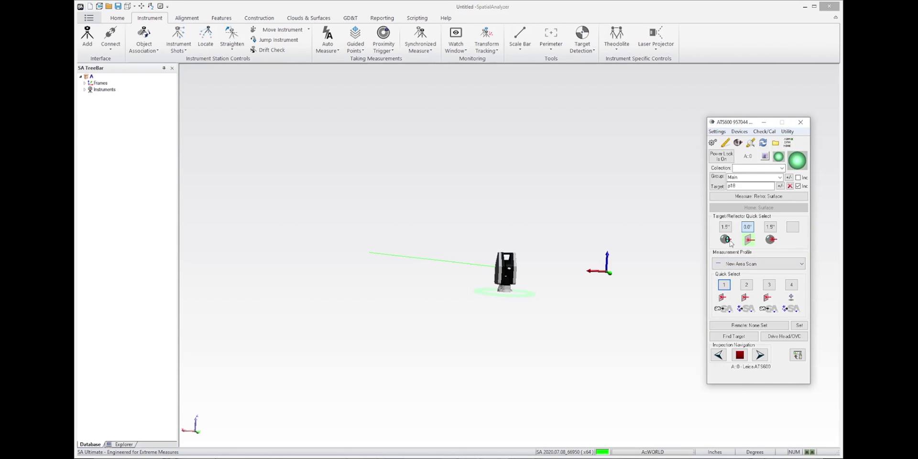
pyautogui.click(749, 144)
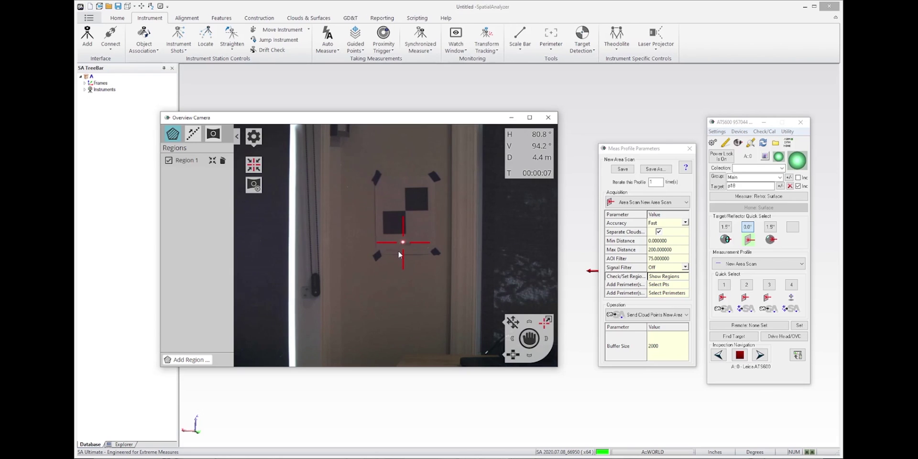
# Aim the overview camera at the table, delete Region 1, and switch to click-to-measure mode.
pyautogui.doubleClick(186, 160)
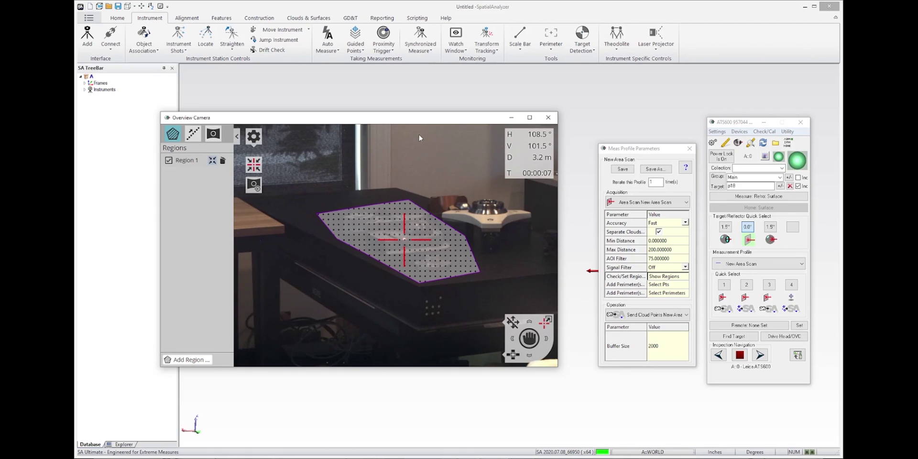
pyautogui.moveTo(418, 123); pyautogui.dragTo(417, 127)
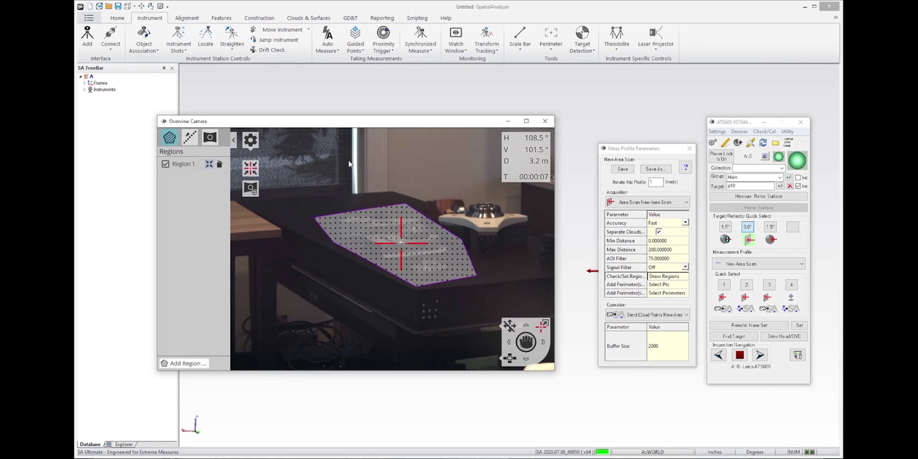
pyautogui.click(219, 164)
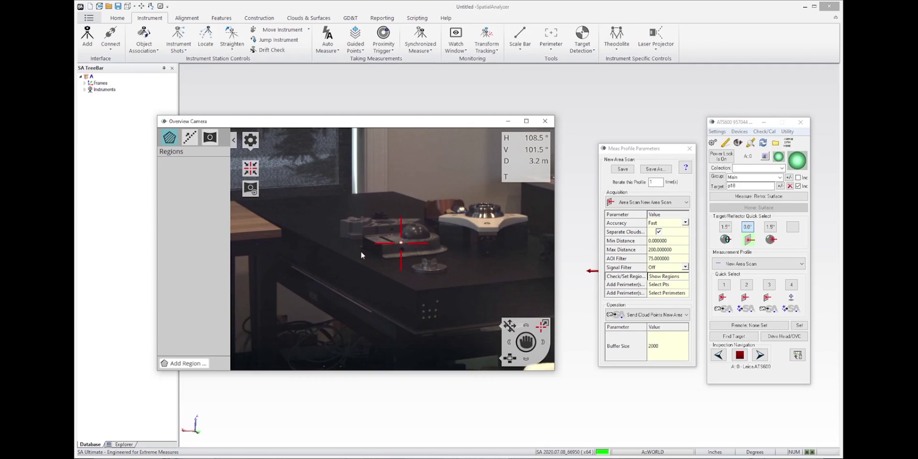
pyautogui.click(503, 326)
pyautogui.click(490, 325)
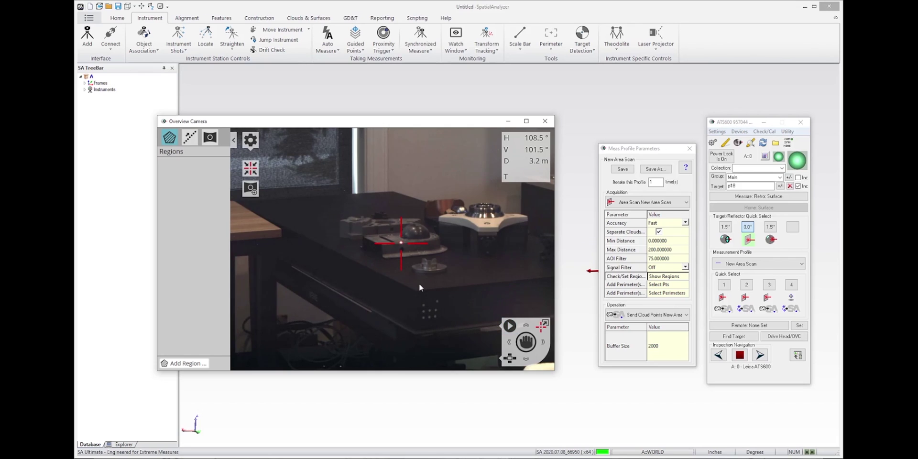
# Measure points p18–p21 on the table from the camera view, then close the camera and dismiss the profile error.
pyautogui.click(454, 283)
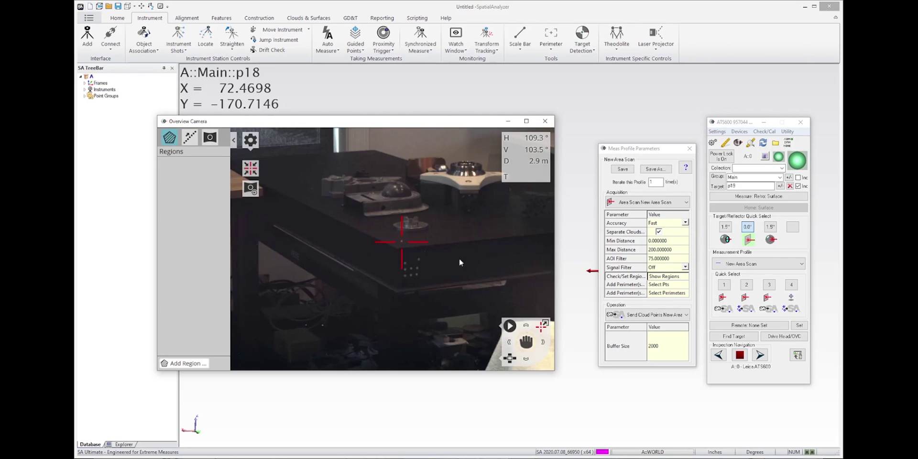
pyautogui.click(461, 234)
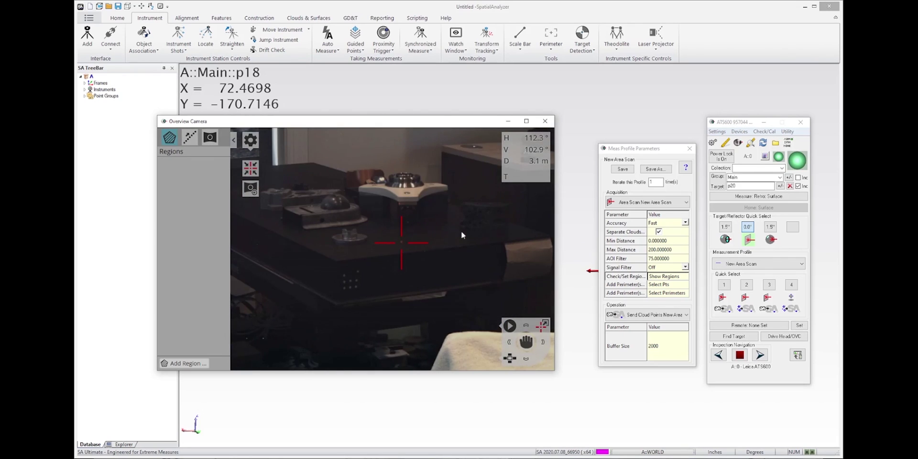
pyautogui.click(312, 177)
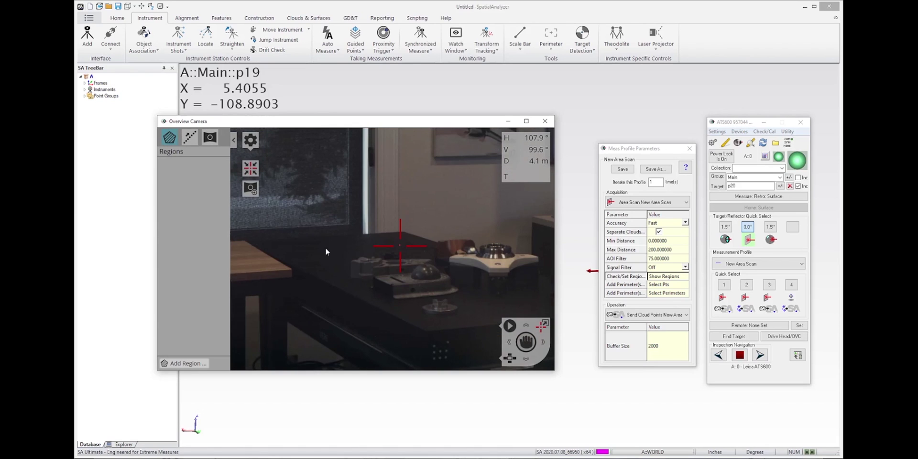
pyautogui.click(325, 259)
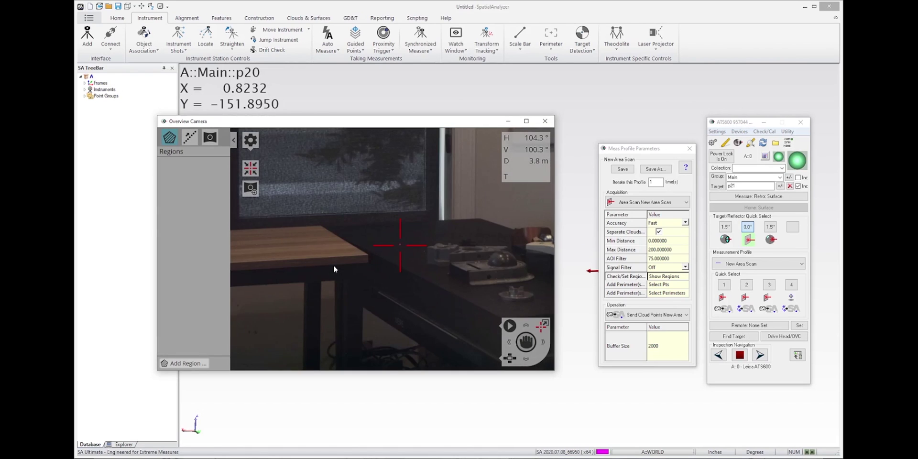
pyautogui.click(545, 121)
pyautogui.click(507, 250)
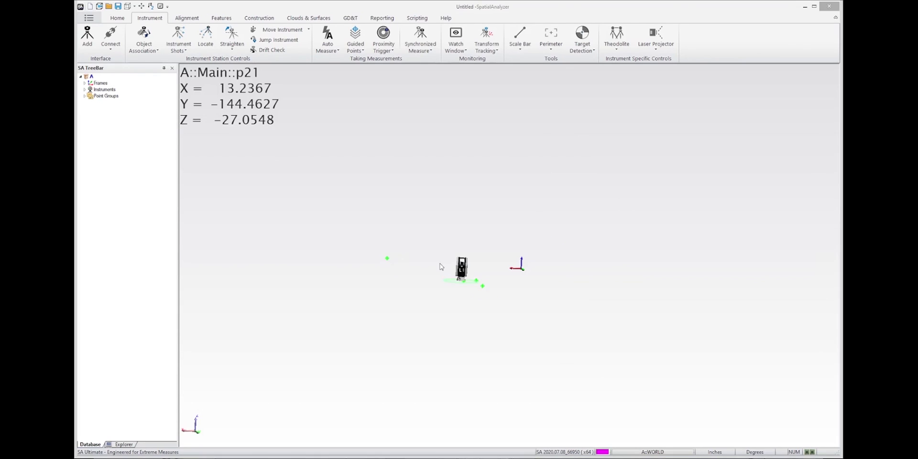
pyautogui.moveTo(409, 322); pyautogui.dragTo(456, 270, button='right')
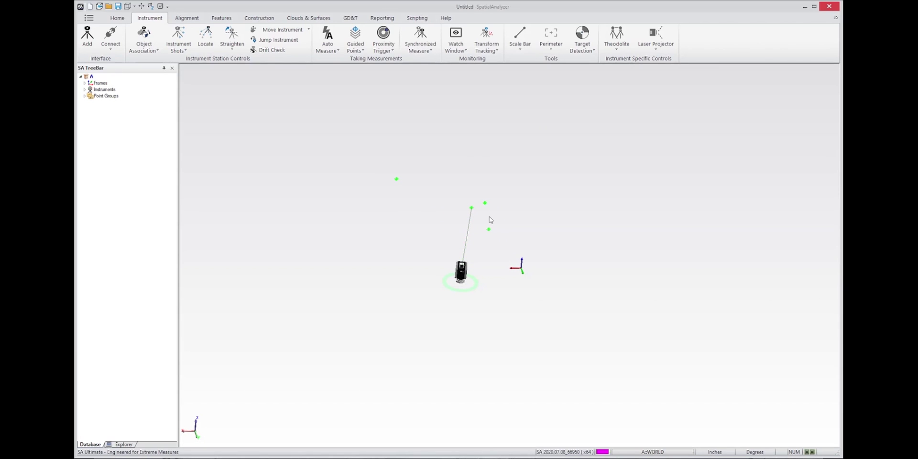
# Create a closed four-vertex perimeter through the four measured points.
pyautogui.click(550, 37)
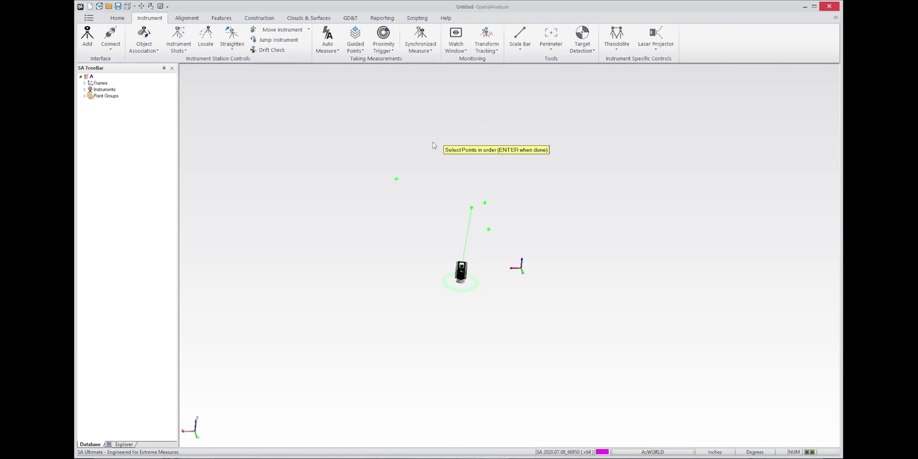
pyautogui.click(396, 179)
pyautogui.click(485, 203)
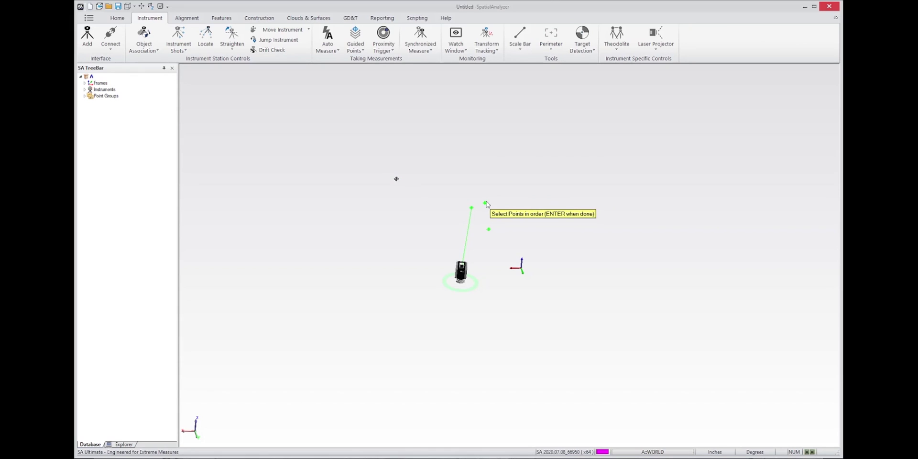
pyautogui.click(488, 229)
pyautogui.click(471, 208)
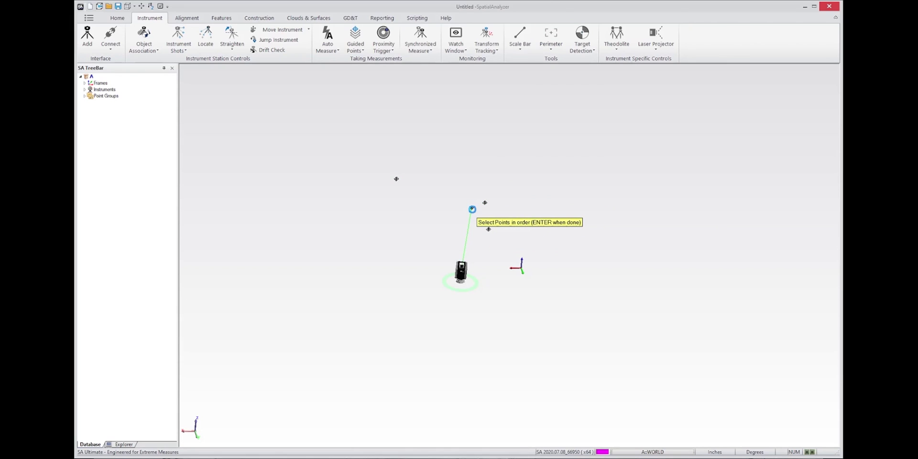
pyautogui.press('Return')
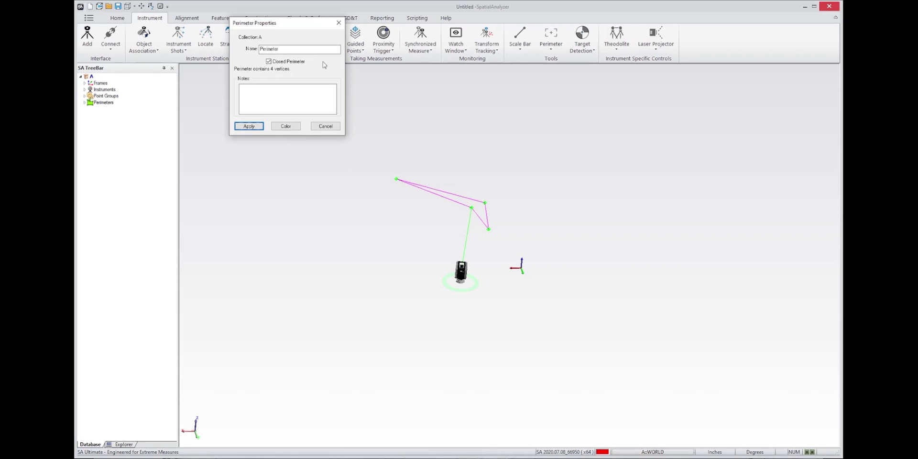
pyautogui.click(339, 23)
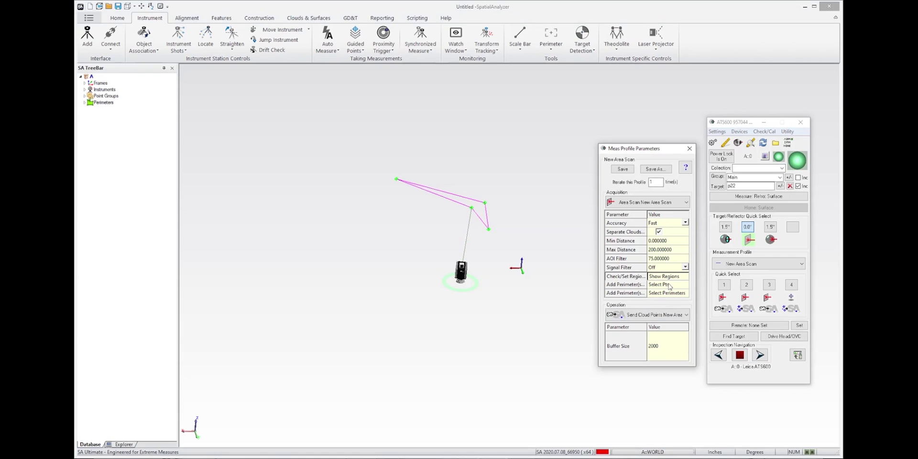
# Add the new perimeter as the New Area Scan profile's scan boundary.
pyautogui.click(673, 293)
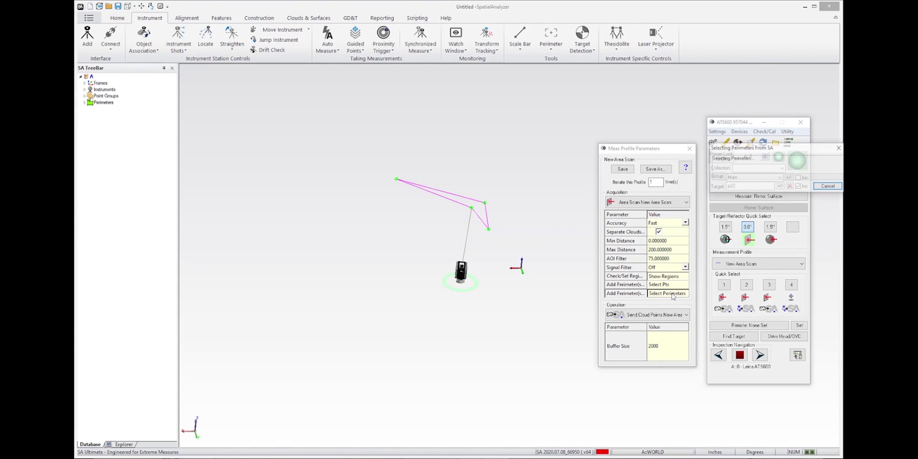
pyautogui.click(488, 224)
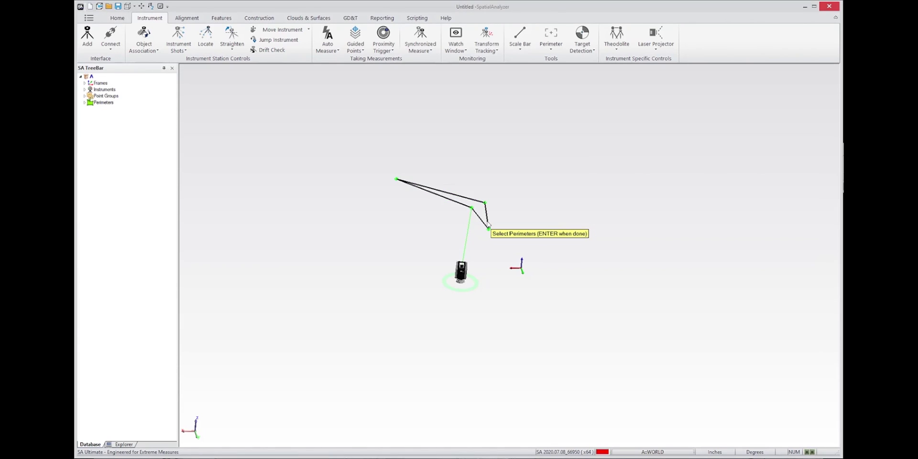
pyautogui.press('Return')
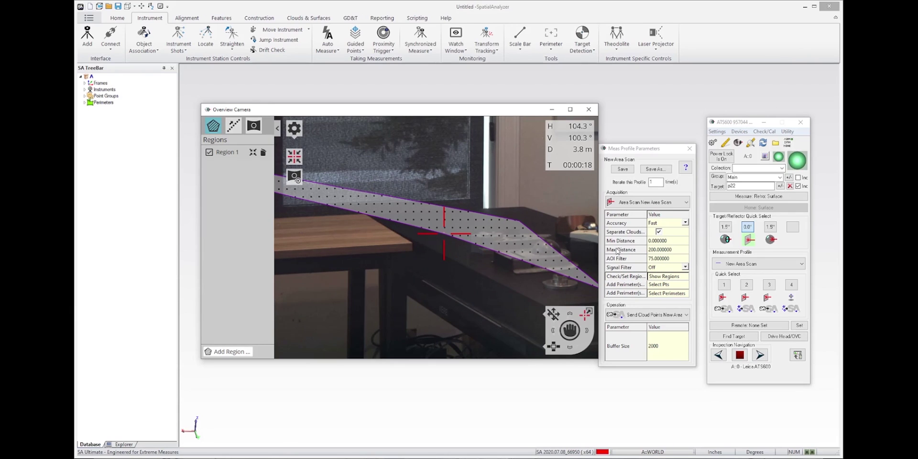
# Save the perimeter-based scan as a new profile named 'Random Perimeter' and close its parameters.
pyautogui.click(589, 110)
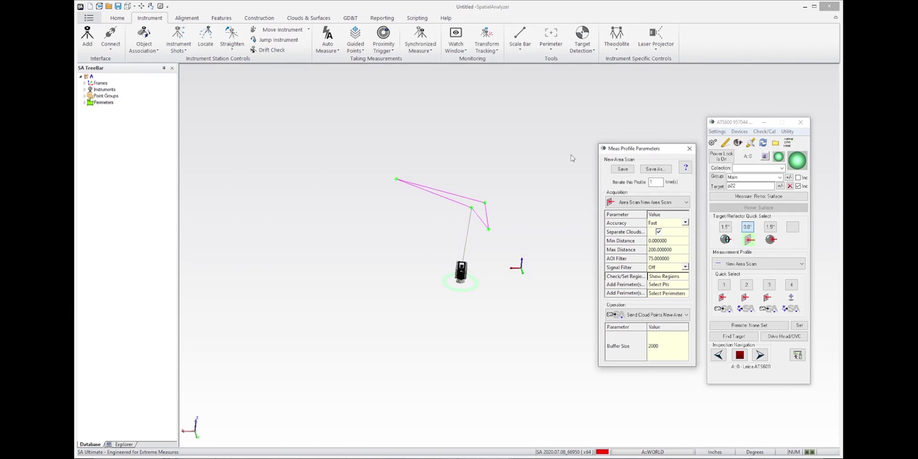
pyautogui.click(655, 169)
pyautogui.click(577, 253)
pyautogui.moveTo(577, 253); pyautogui.dragTo(496, 261)
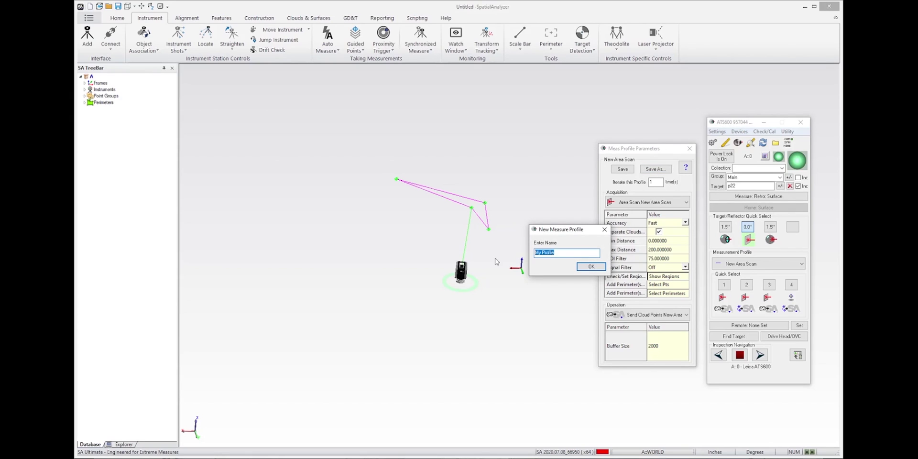
pyautogui.write('Random')
pyautogui.press('Return')
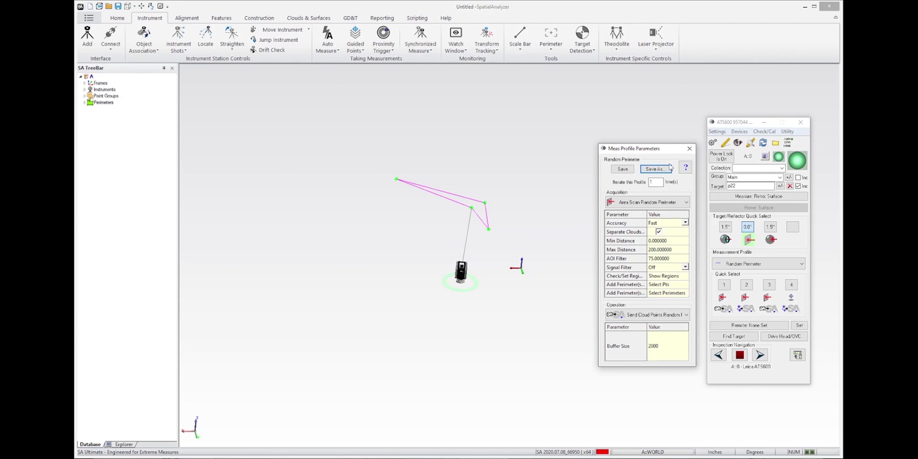
pyautogui.click(689, 149)
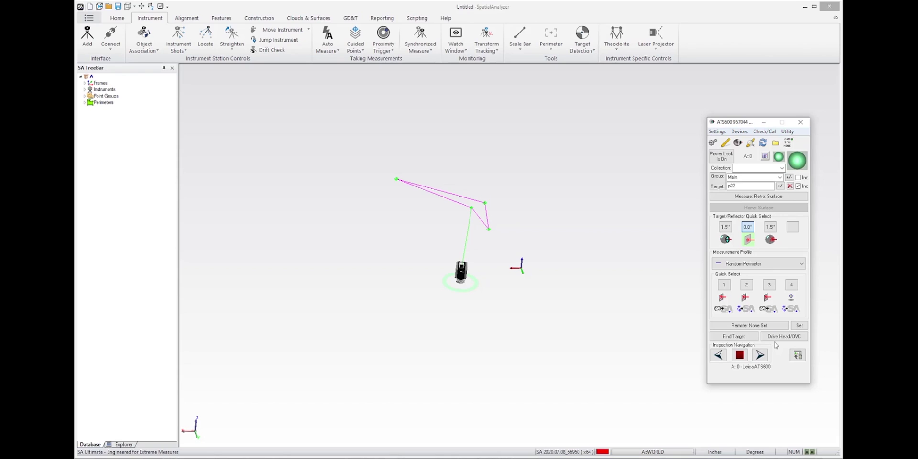
# Activate the Line Scan Pts profile and display its scan lines in the camera view.
pyautogui.click(747, 285)
pyautogui.click(750, 142)
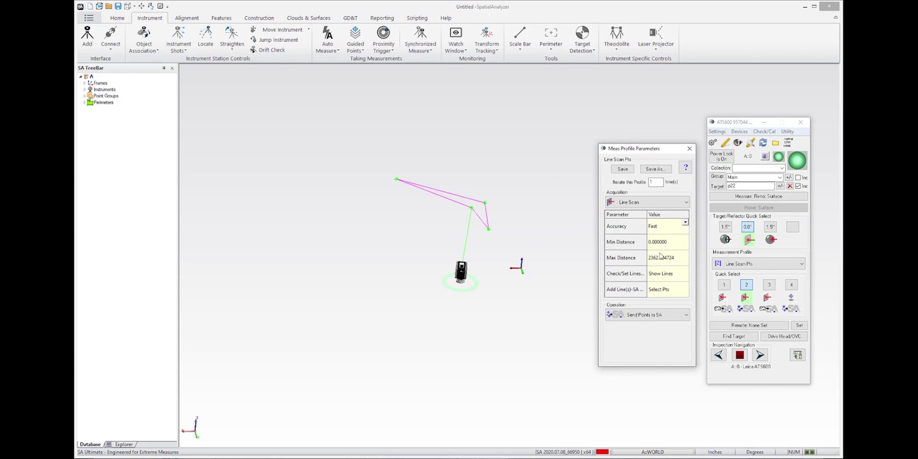
pyautogui.click(656, 281)
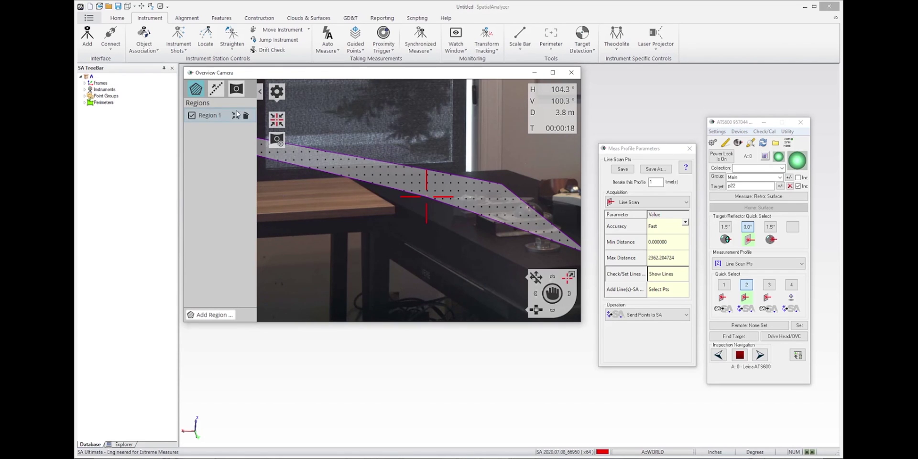
pyautogui.click(217, 89)
pyautogui.click(217, 89)
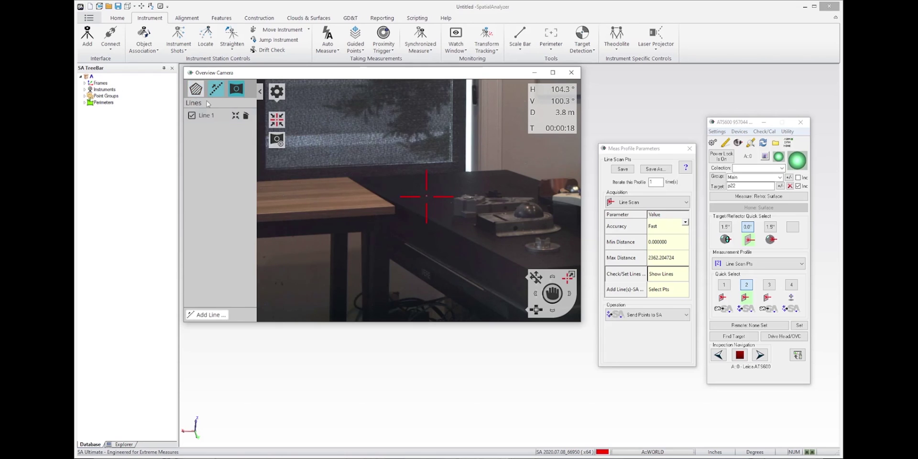
# Aim at Line 1 and widen its scan line width to 55 mm.
pyautogui.click(235, 115)
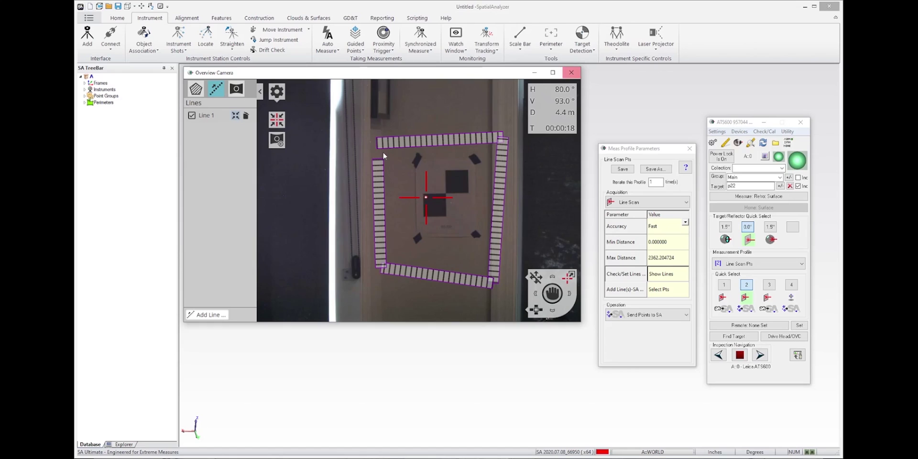
pyautogui.click(205, 115)
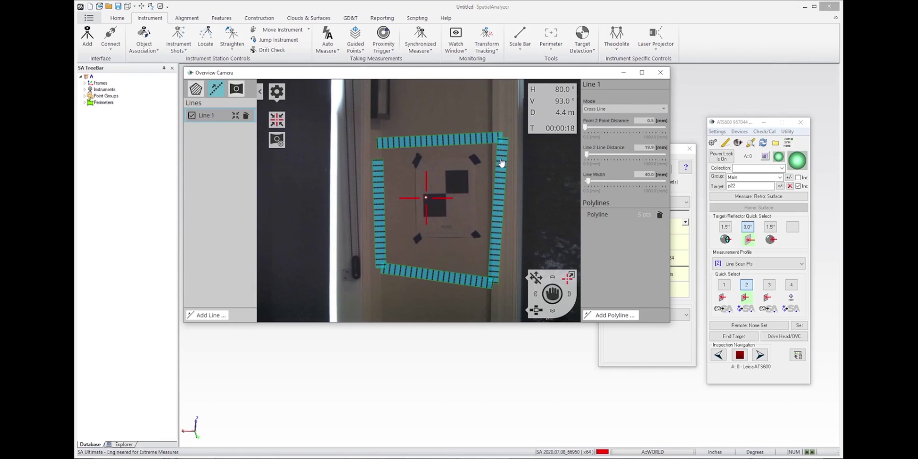
pyautogui.moveTo(590, 183); pyautogui.dragTo(594, 183)
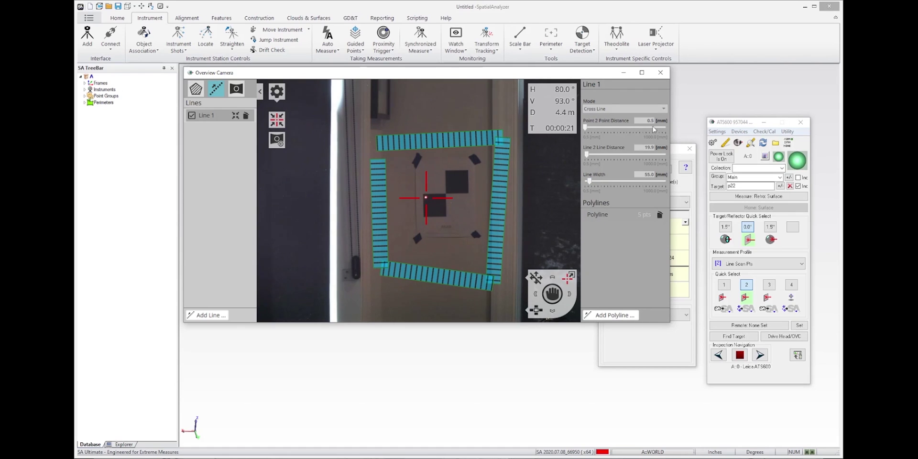
# Close the overview camera and line scan parameters, and make Ring Scan Cloud the active profile.
pyautogui.click(660, 72)
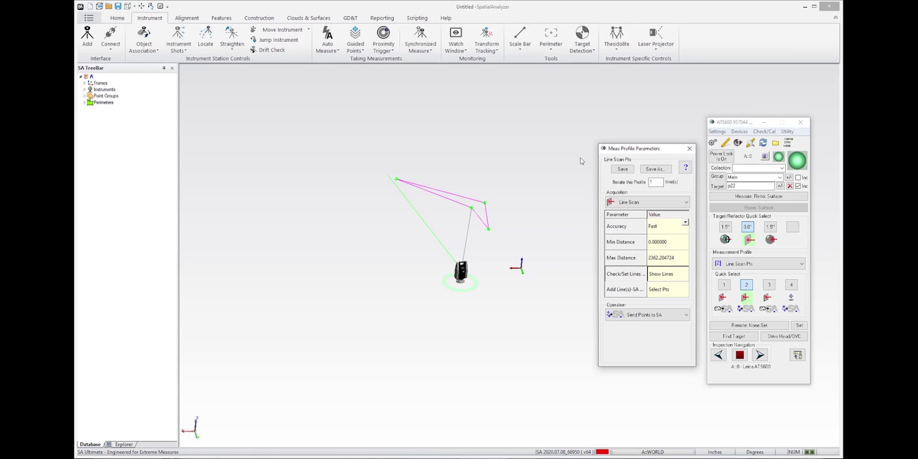
pyautogui.click(689, 148)
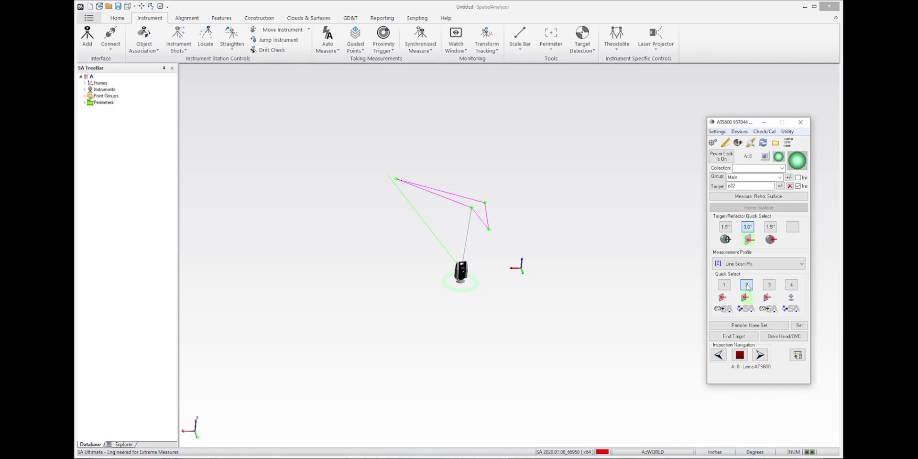
pyautogui.click(768, 284)
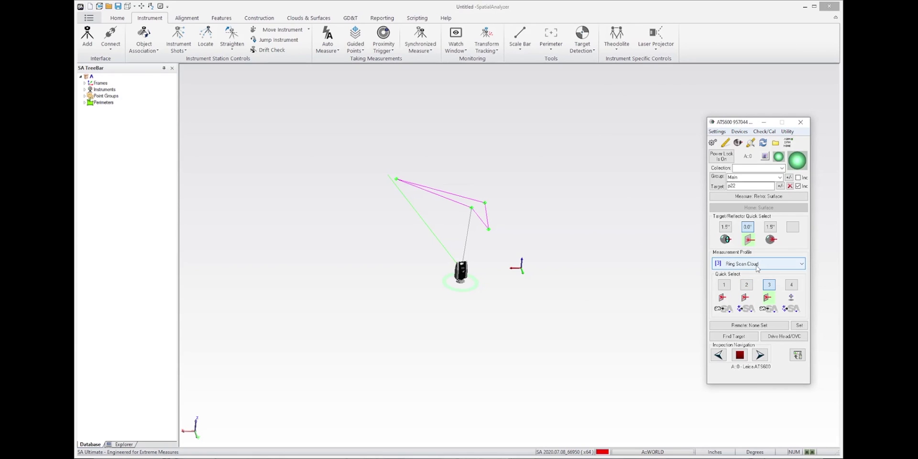
pyautogui.click(757, 267)
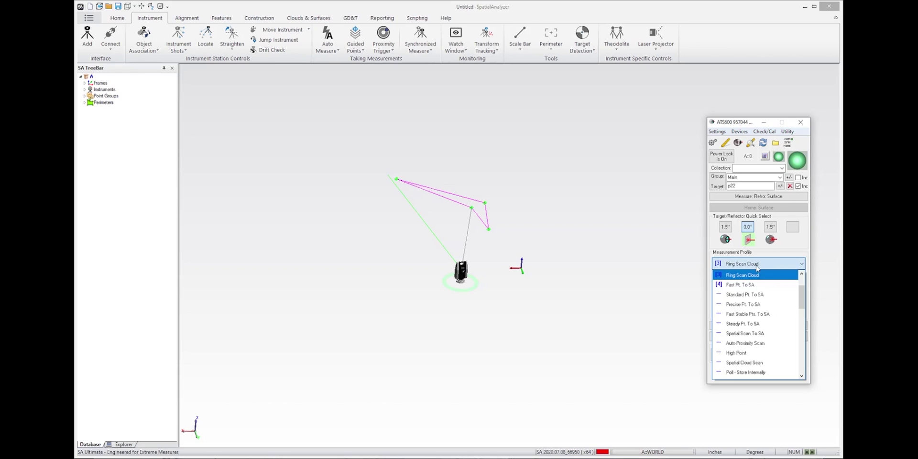
pyautogui.click(758, 268)
# In Ring Scan Cloud parameters, capture Min Zenith from the instrument aim and set Max Zenith to 115.
pyautogui.click(750, 143)
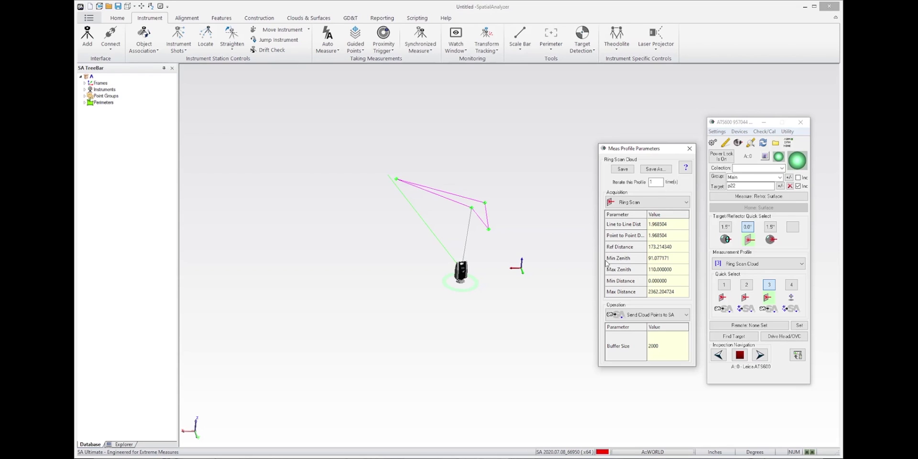
pyautogui.click(635, 261)
pyautogui.click(629, 272)
pyautogui.click(673, 272)
pyautogui.click(676, 273)
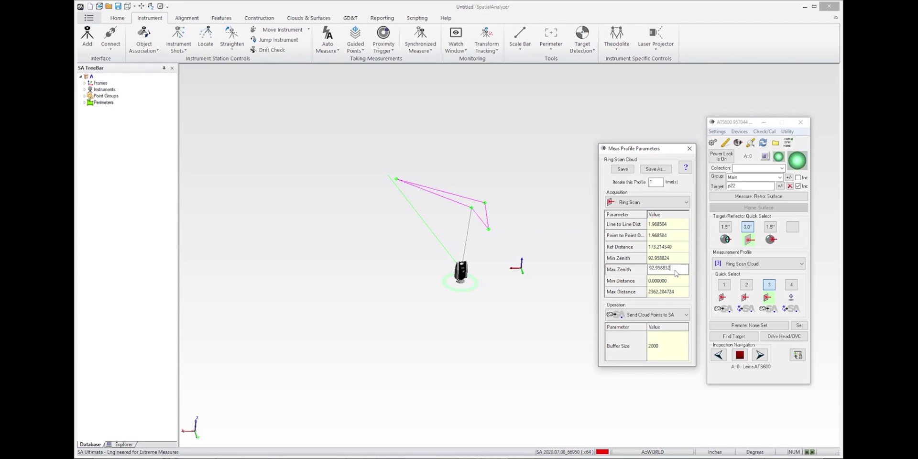
pyautogui.moveTo(676, 273); pyautogui.dragTo(644, 271)
pyautogui.write('115')
pyautogui.press('Return')
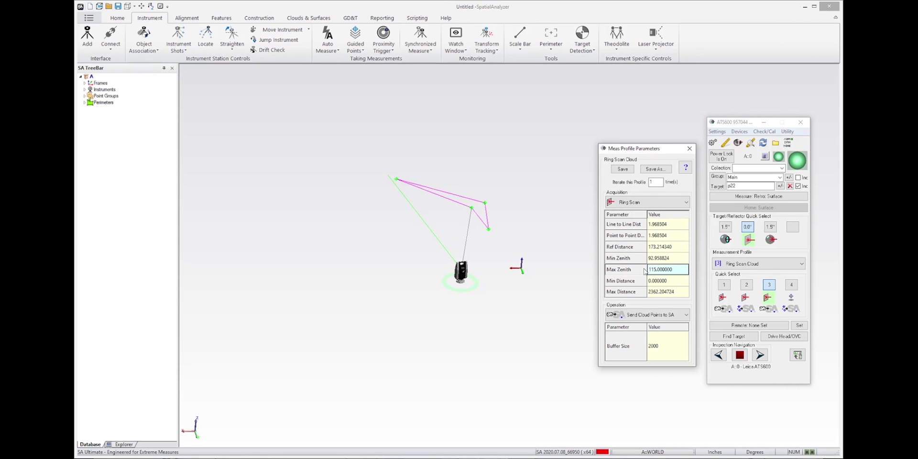